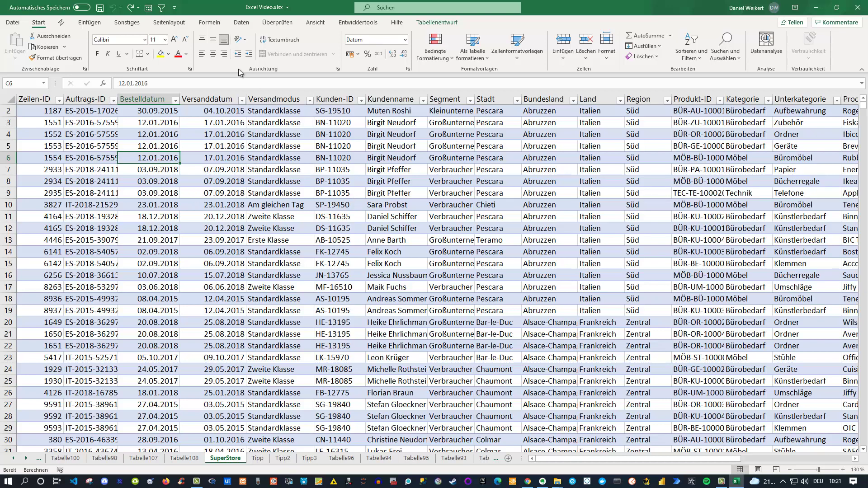
Insert a PivotTable from the SuperStore table (Tabelle71) on a new worksheet.
left_click(87, 24)
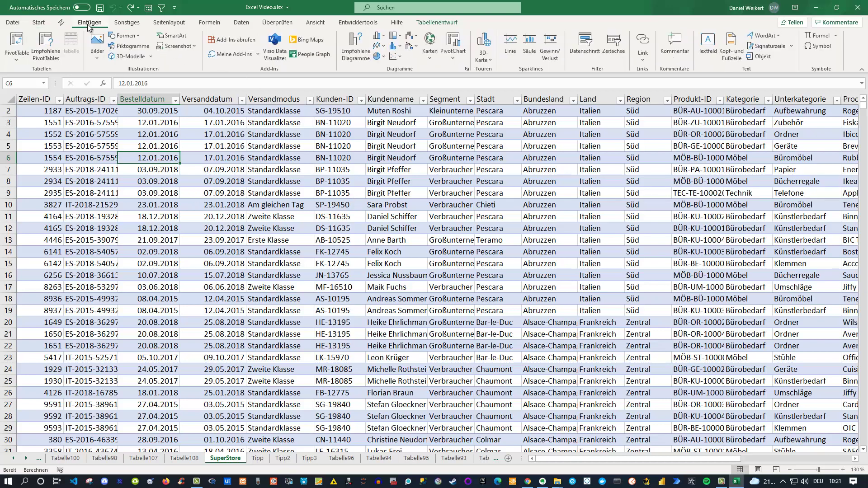
left_click(19, 42)
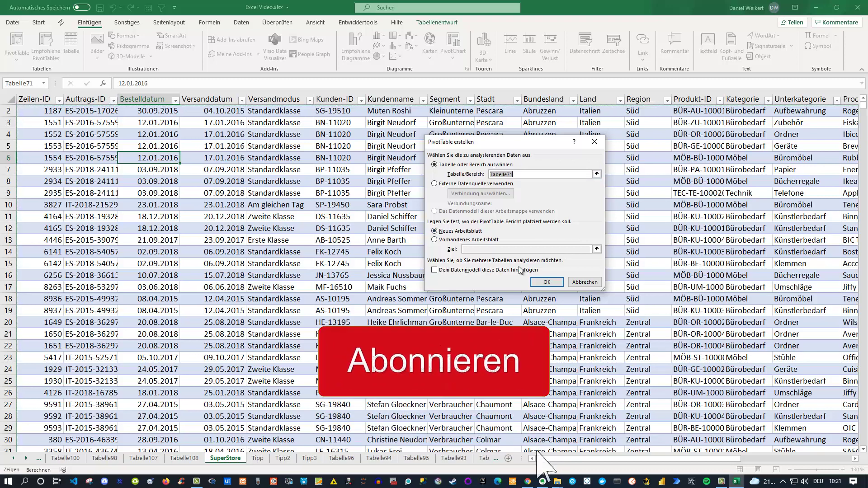
left_click(547, 282)
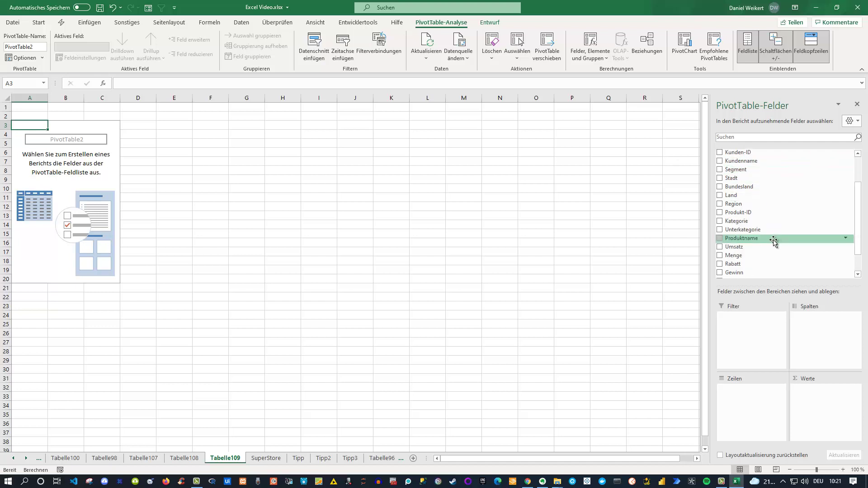
Add Jahre and then Quartale to the rows, nesting Qrtl1–Qrtl4 under each year 2015–2018.
scroll(776, 240, "down", 3)
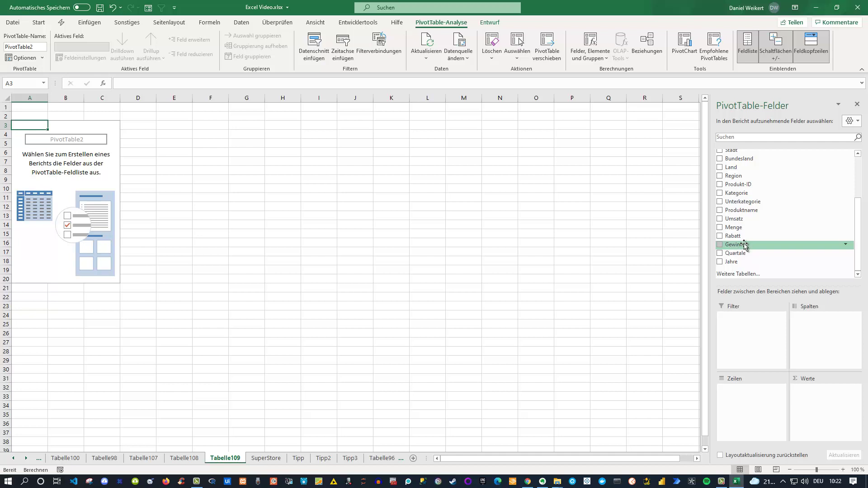
left_click(720, 263)
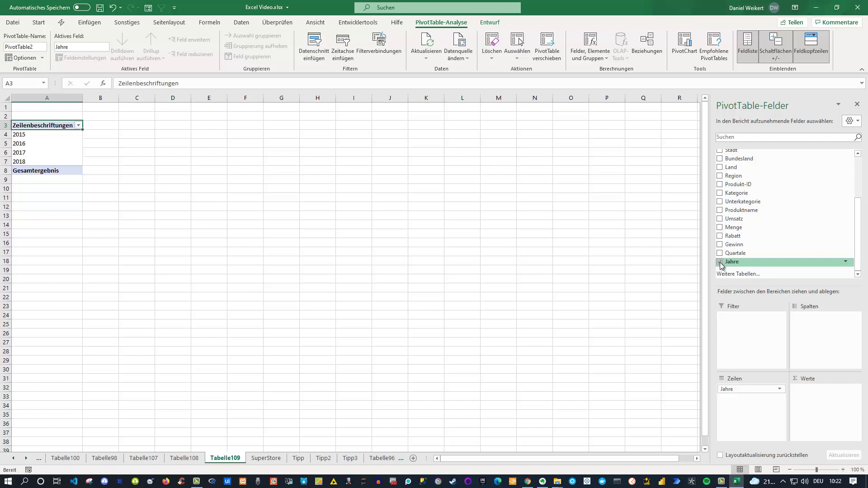
left_click(720, 253)
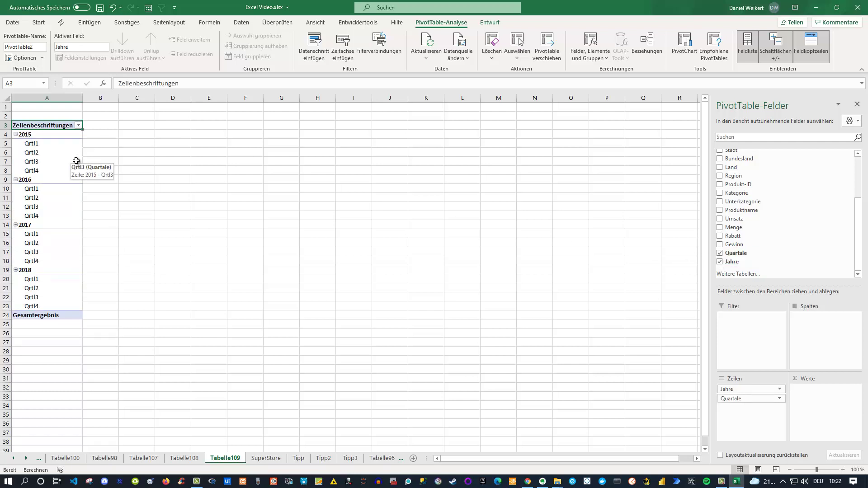
scroll(123, 170, "up", 2, "ctrl")
scroll(123, 170, "up", 1, "ctrl")
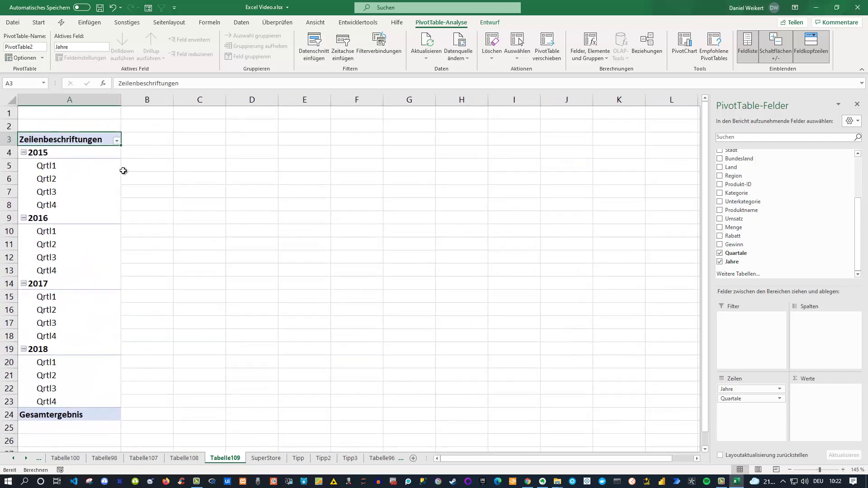
scroll(123, 170, "up", 1, "ctrl")
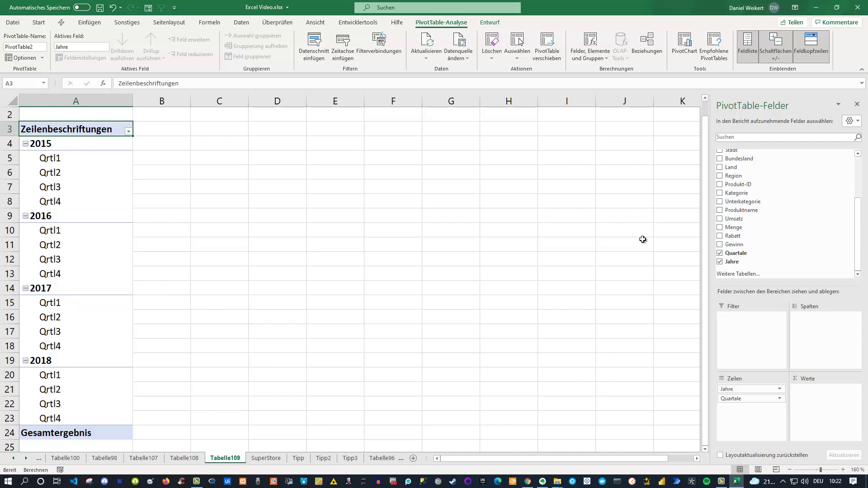
Add Gewinn as Summe von Gewinn, then collapse and re-expand the 2015 quarters.
left_click(719, 245)
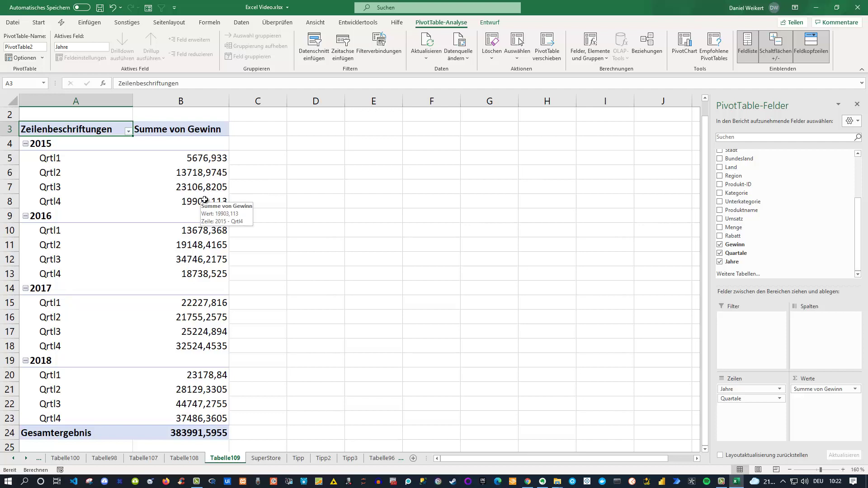
left_click(28, 146)
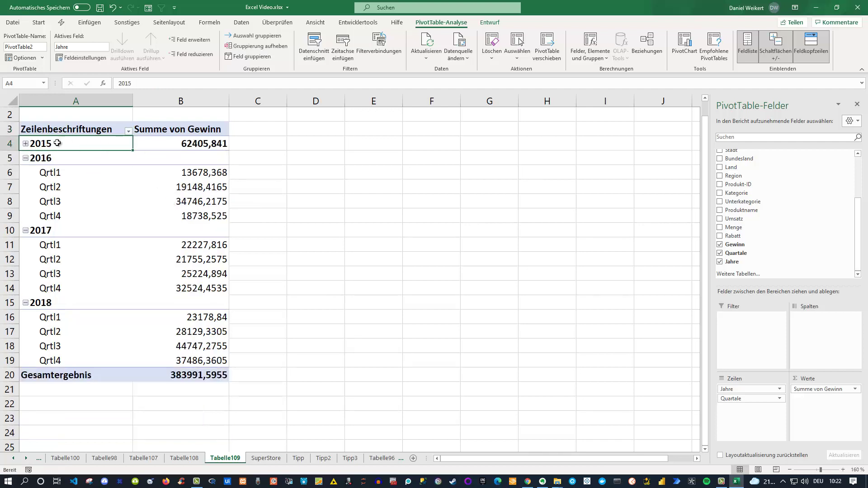
left_click(26, 144)
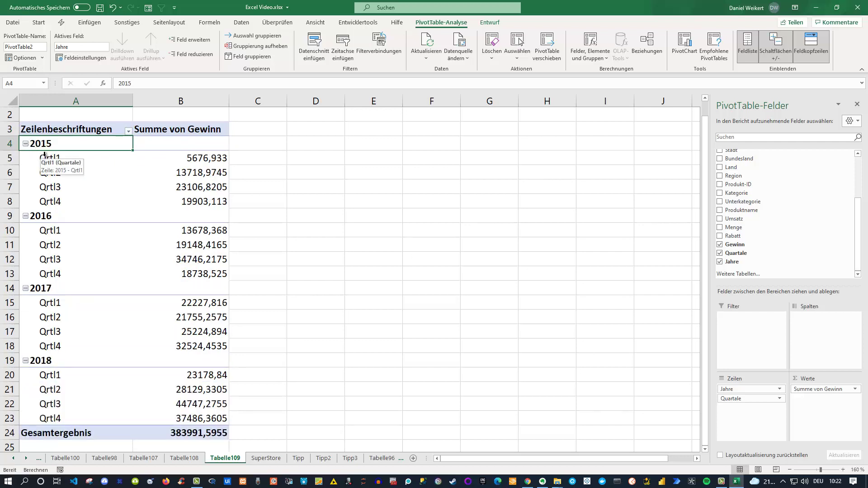
Set Entwurf > Teilergebnisse to not show subtotals, then select the Gewinn sums from B5 down.
left_click(497, 23)
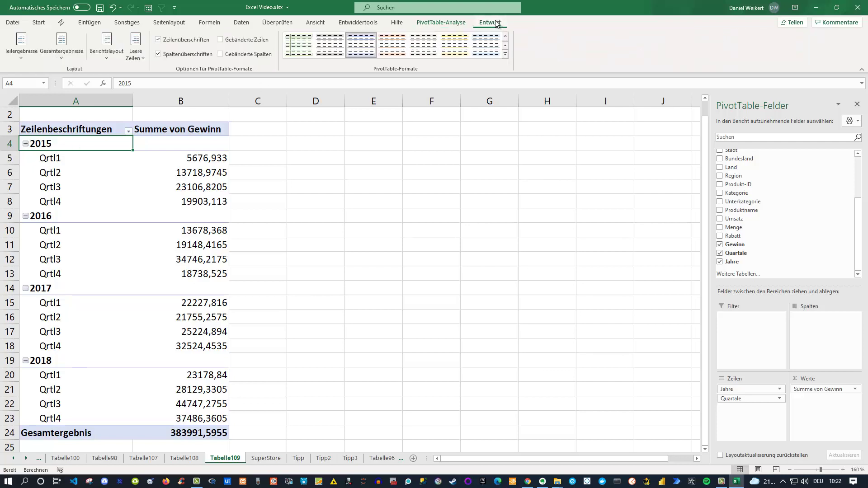
left_click(25, 60)
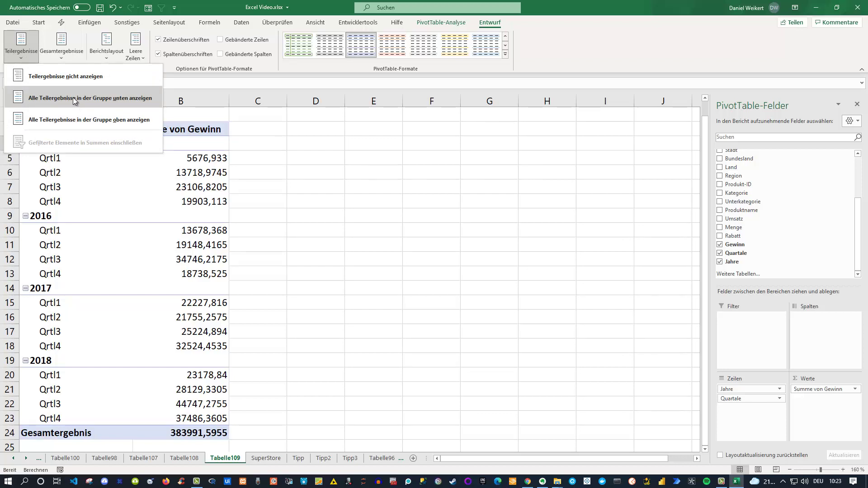
left_click(71, 118)
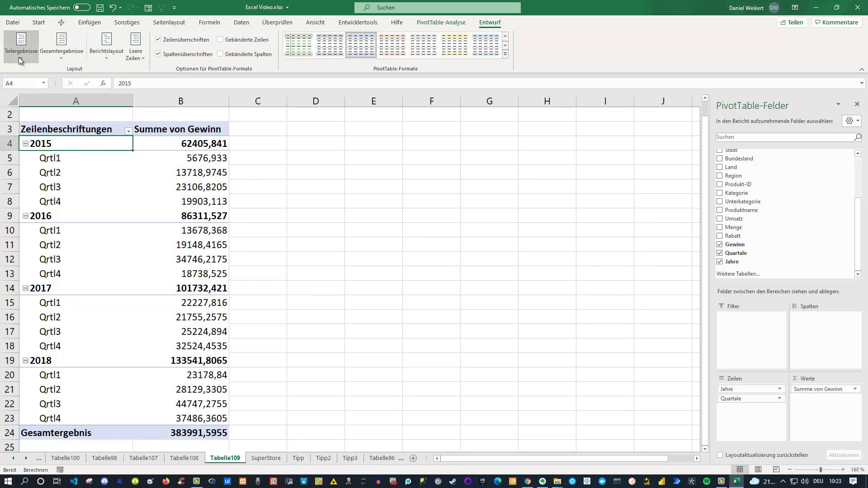
left_click(20, 60)
left_click(44, 69)
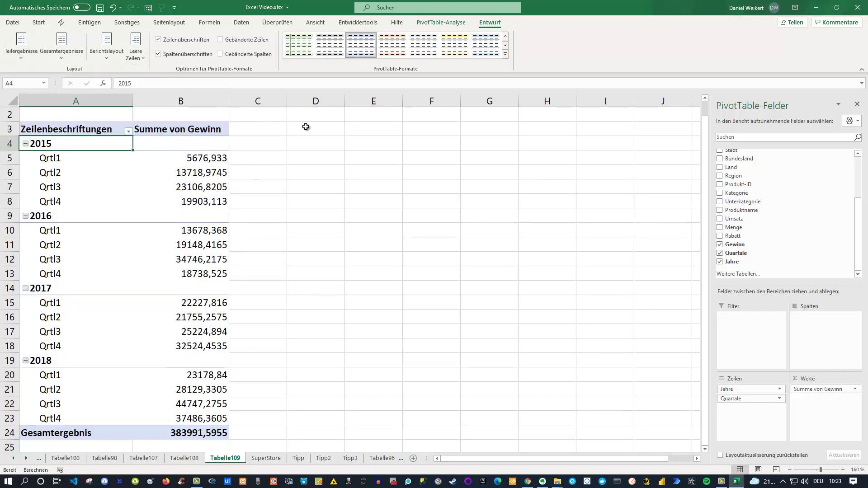
left_click(212, 159)
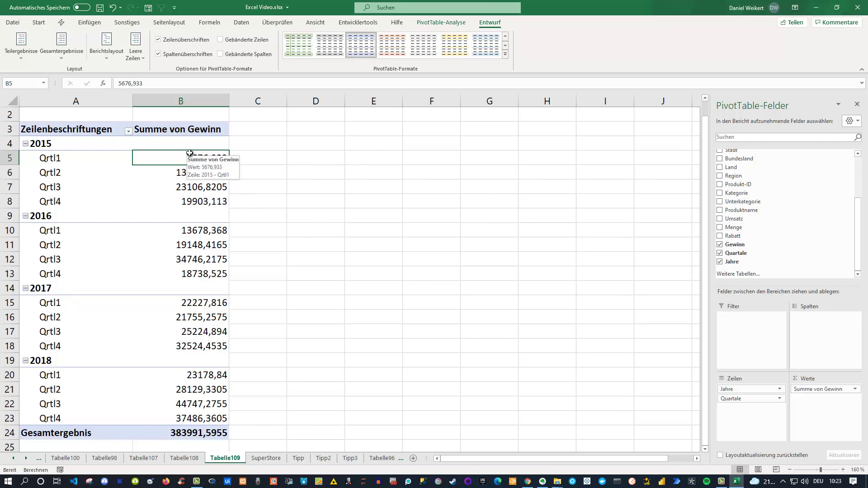
key("ctrl+shift+Down")
key("ctrl+shift+Down")
key("ctrl+shift+Down")
key("ctrl+shift+Down")
key("ctrl+shift+Down")
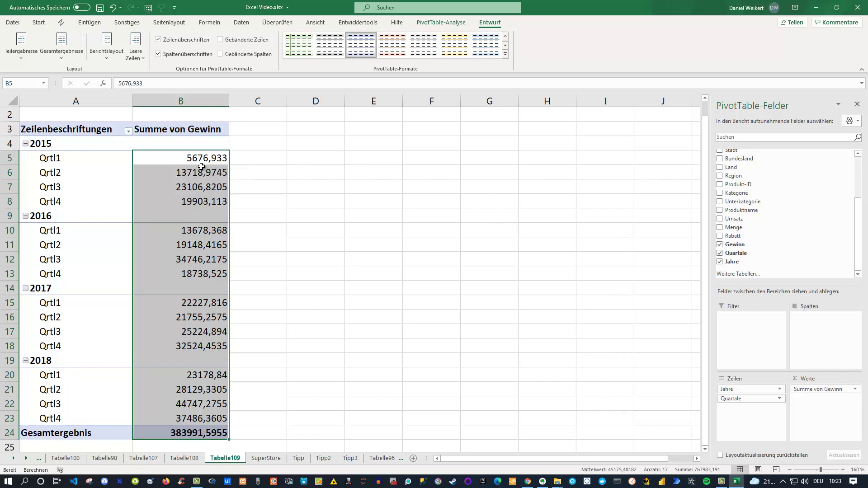
Format the selected Gewinn sums as Währung with 2 decimals and the € symbol.
key("ctrl+1")
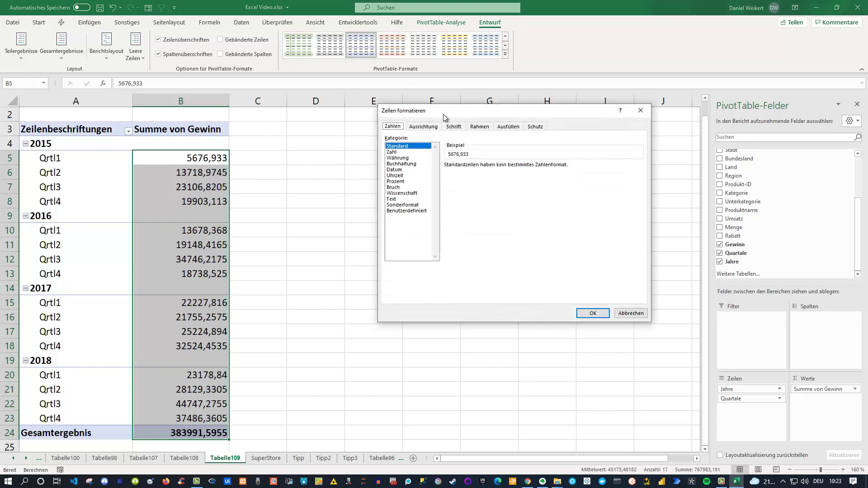
left_click_drag(443, 114, 327, 146)
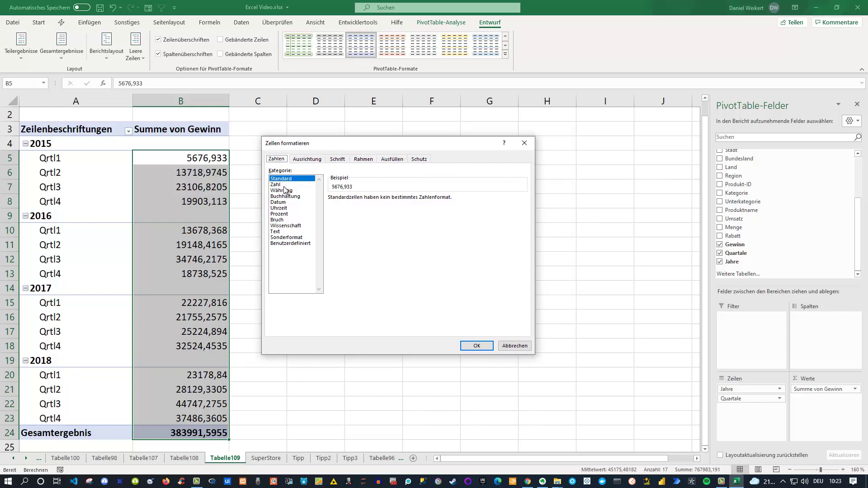
left_click(282, 190)
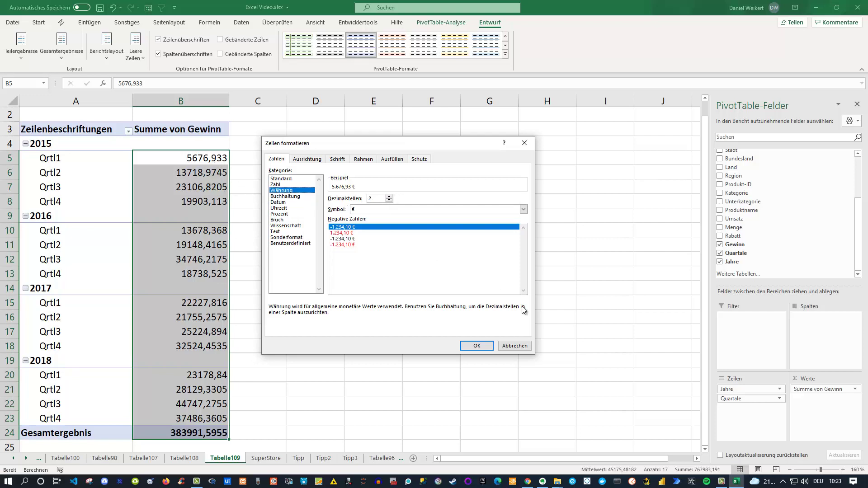
left_click(480, 347)
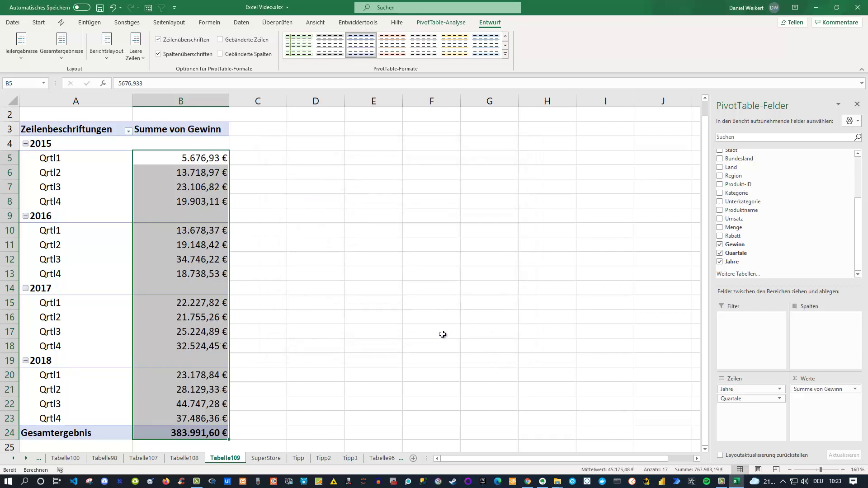
left_click(258, 173)
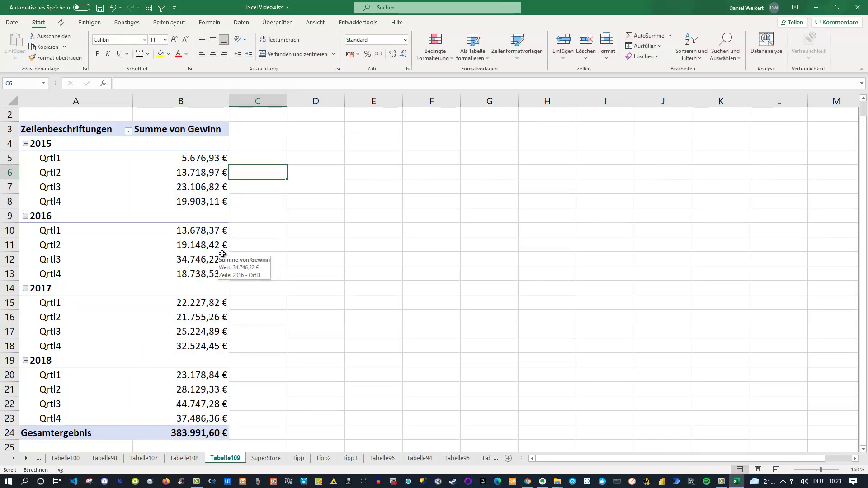
Drag Gewinn into the Werte area again to add a Summe von Gewinn2 column.
left_click(193, 162)
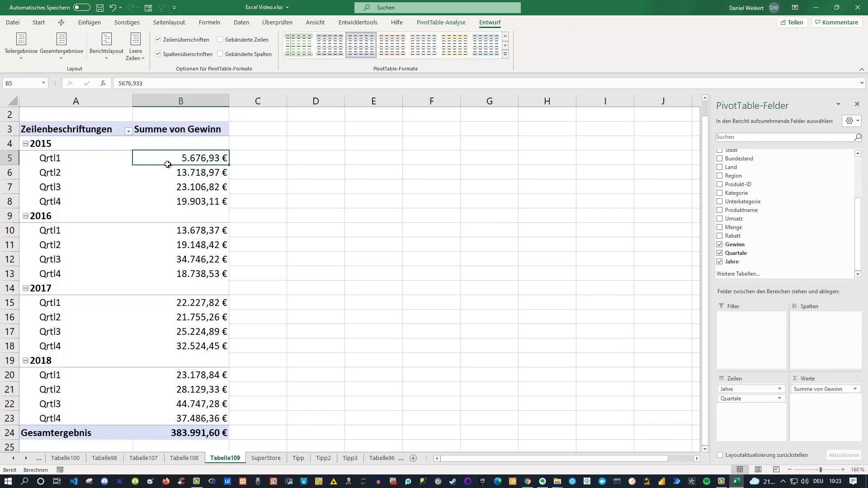
mouse_move(780, 244)
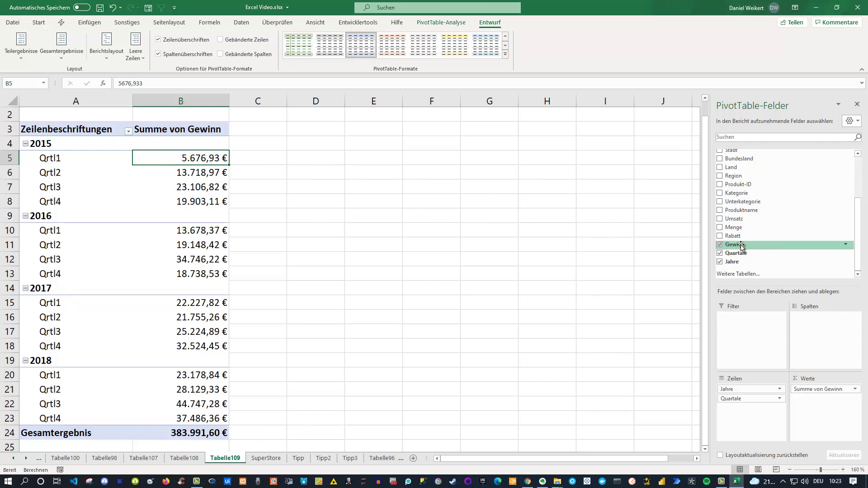
left_click_drag(745, 246, 814, 394)
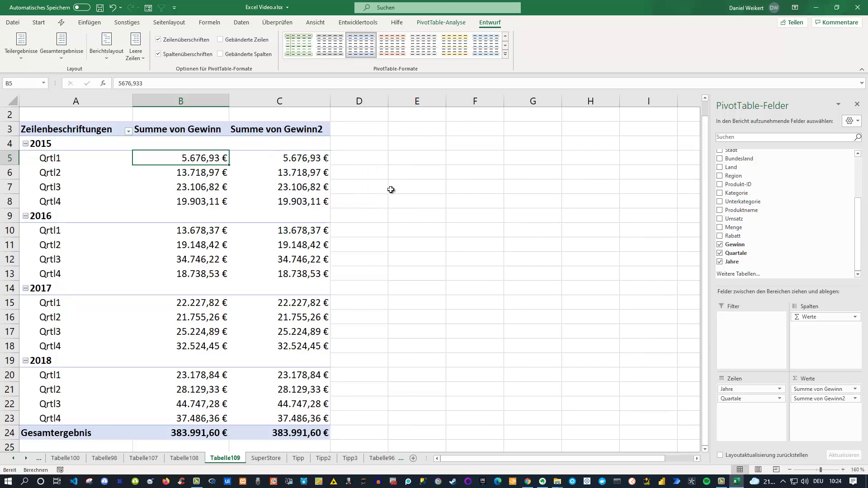
Change Summe von Gewinn2 to Mittelwert and rename it Durchschnittliche Gewinn.
left_click(855, 399)
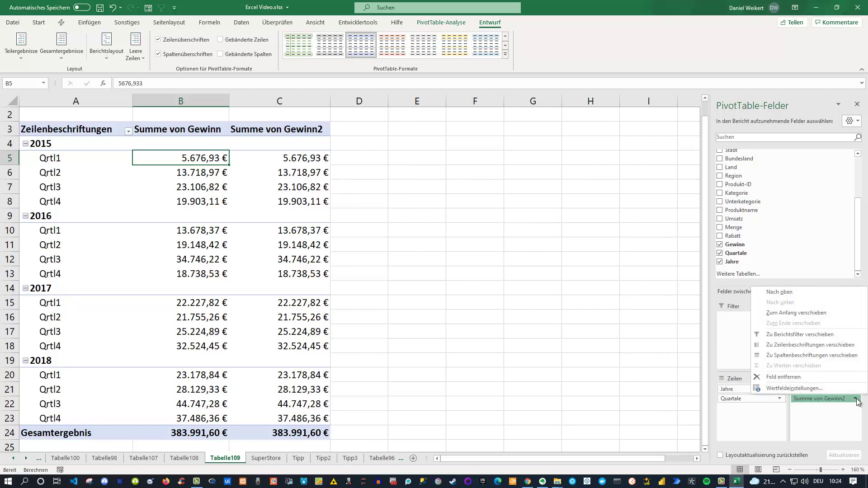
left_click(820, 387)
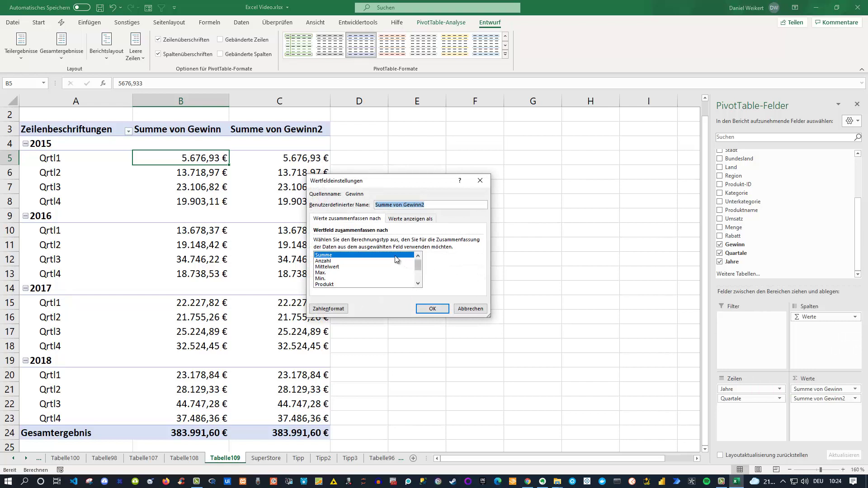
left_click(327, 267)
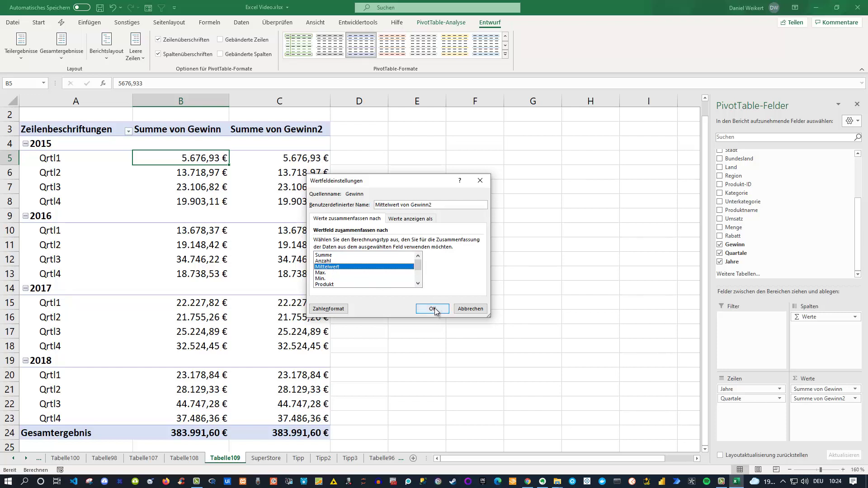
left_click(424, 207)
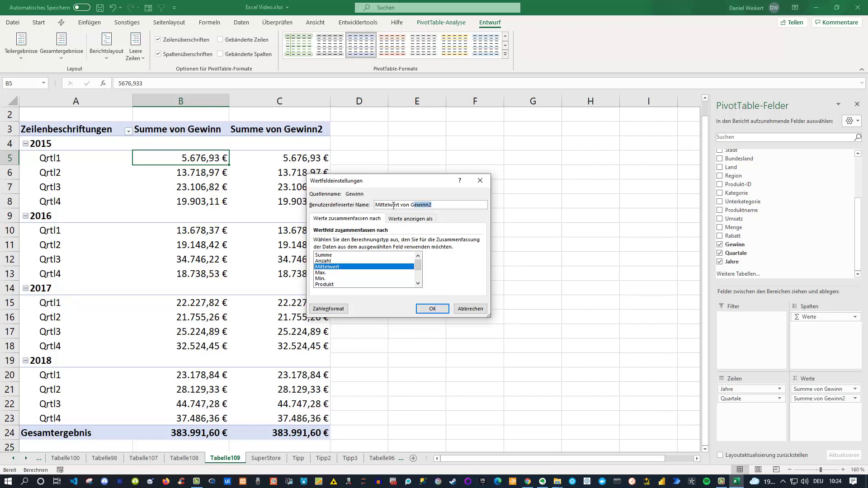
left_click_drag(441, 206, 370, 209)
type("Durchschn")
left_click(433, 309)
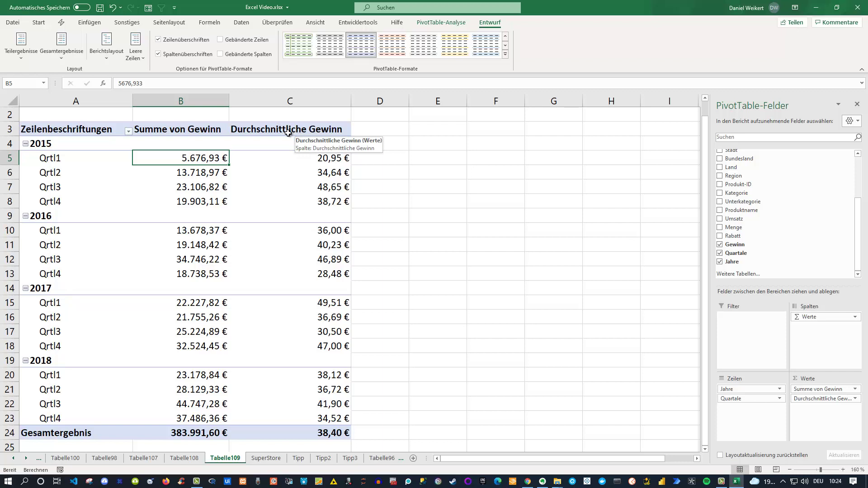
left_click(185, 130)
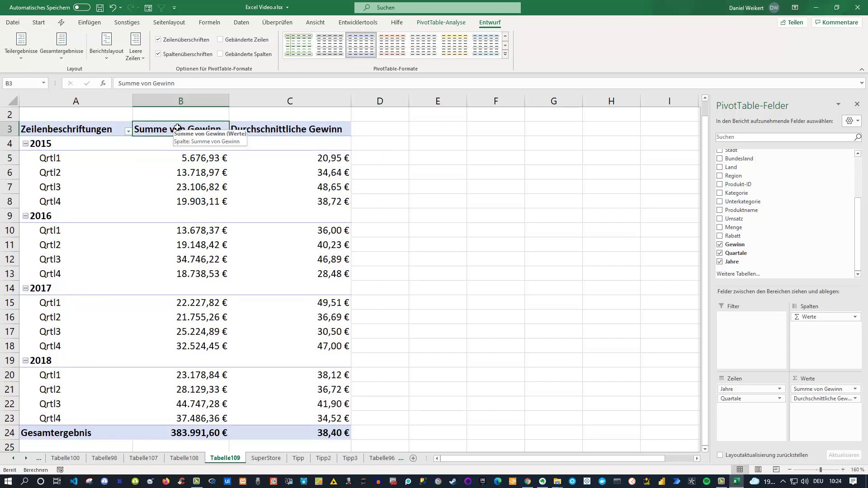
Enter 'Summe Gewinn' as the B3 header of the sum column.
type("Su")
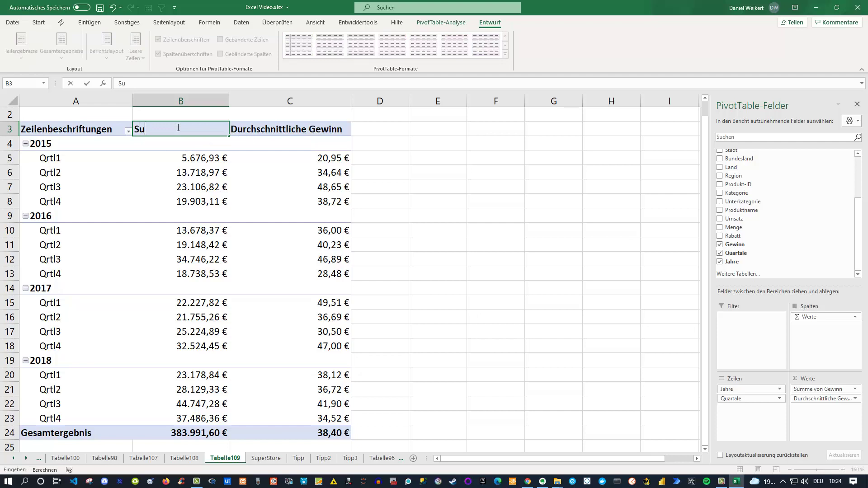
type("mme")
type(" Gewinn")
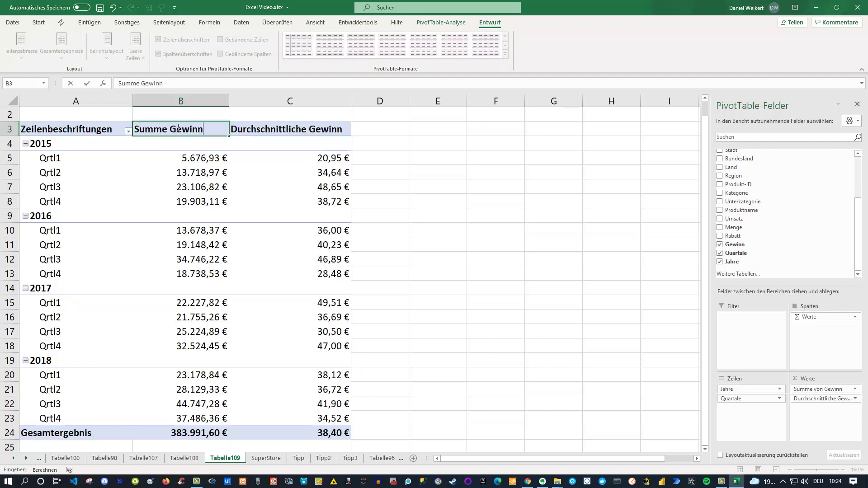
key("Return")
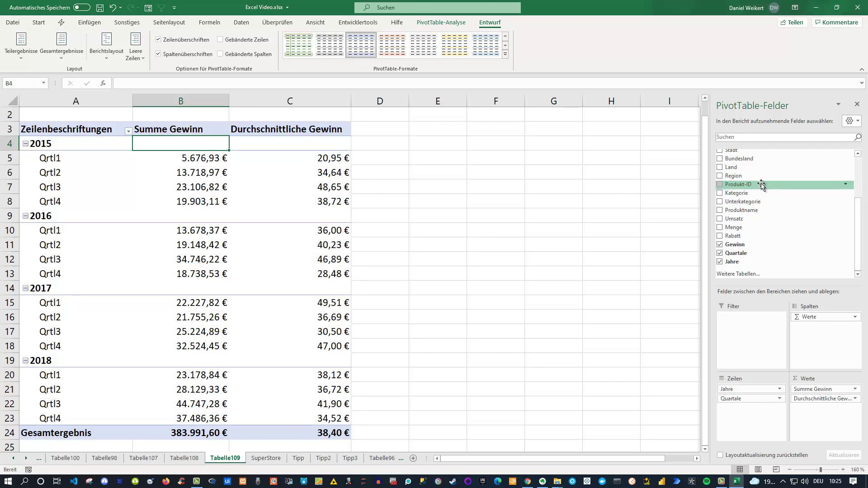
Add Land to the Filter area and select the quarterly sums B5:B23.
left_click_drag(738, 168, 742, 318)
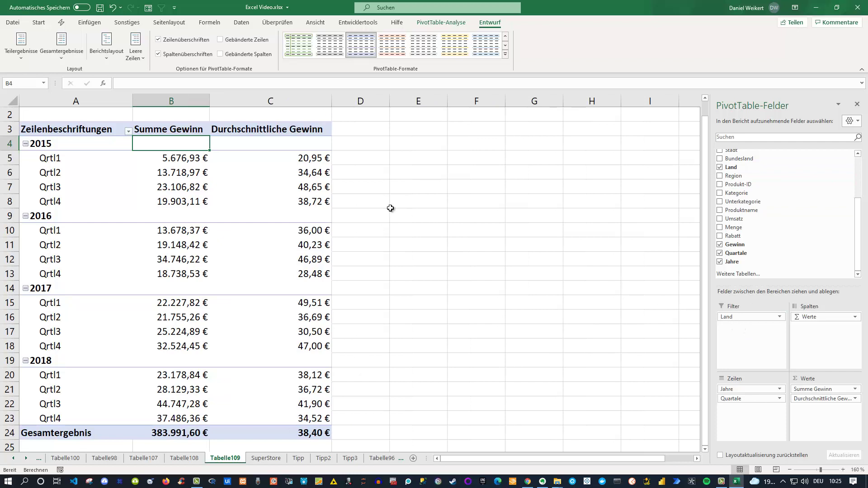
scroll(391, 208, "up", 1)
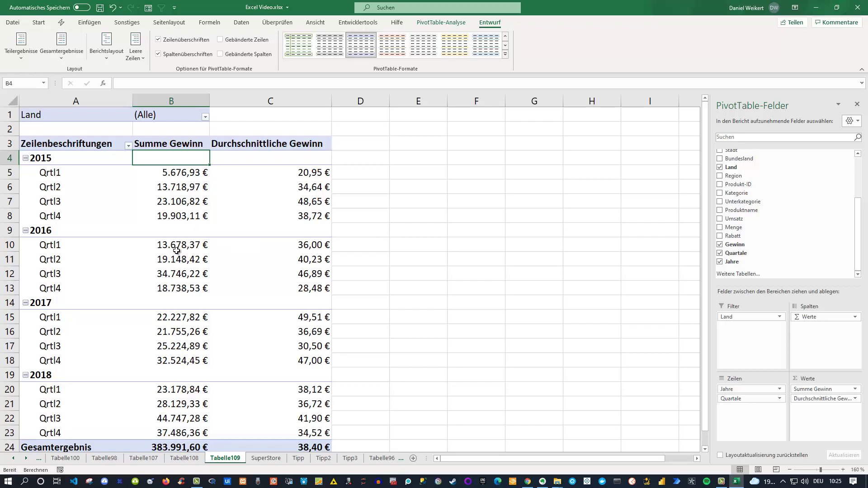
left_click(170, 273)
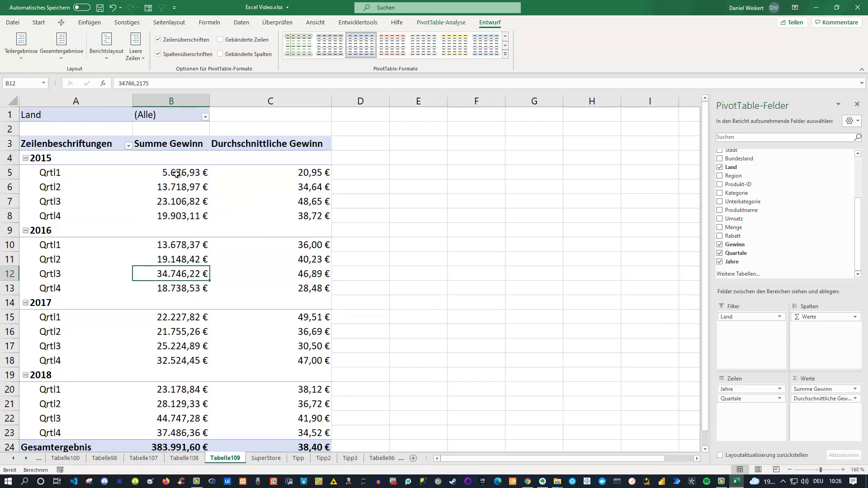
left_click_drag(176, 171, 189, 432)
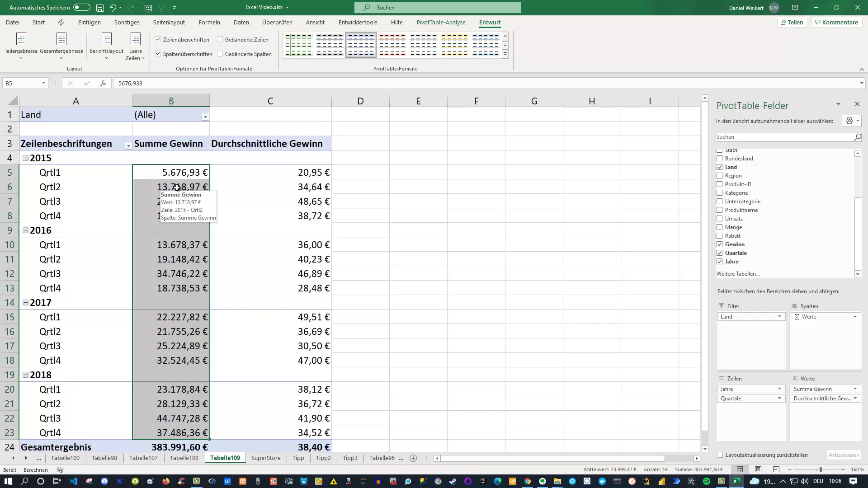
Select the 2015 Qrtl1 sum in B5 and open Start > Bedingte Formatierung.
scroll(174, 186, "down", 1)
scroll(156, 184, "up", 1)
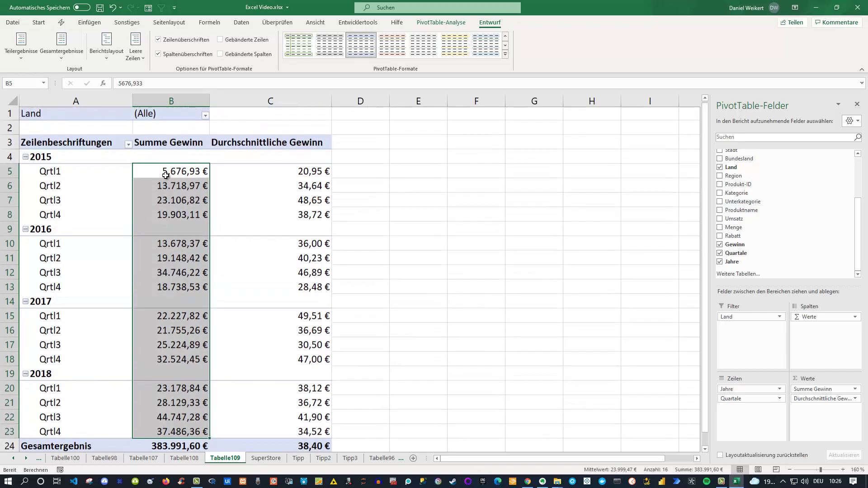
left_click(179, 173)
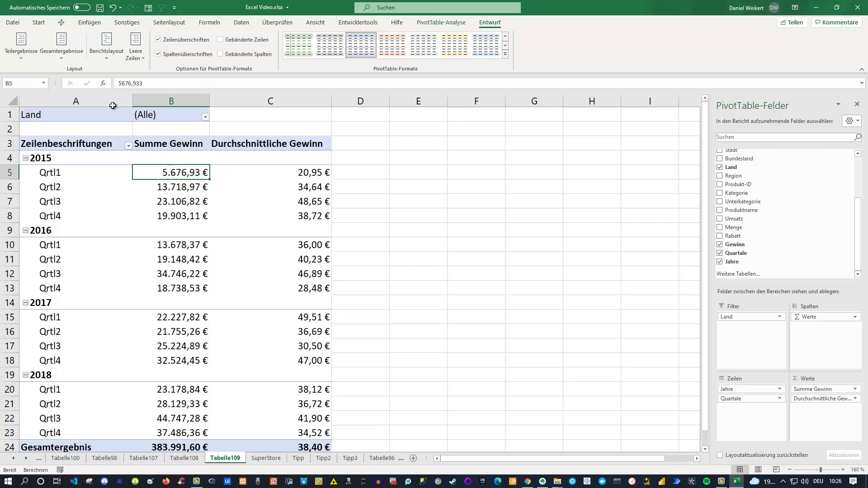
left_click(39, 23)
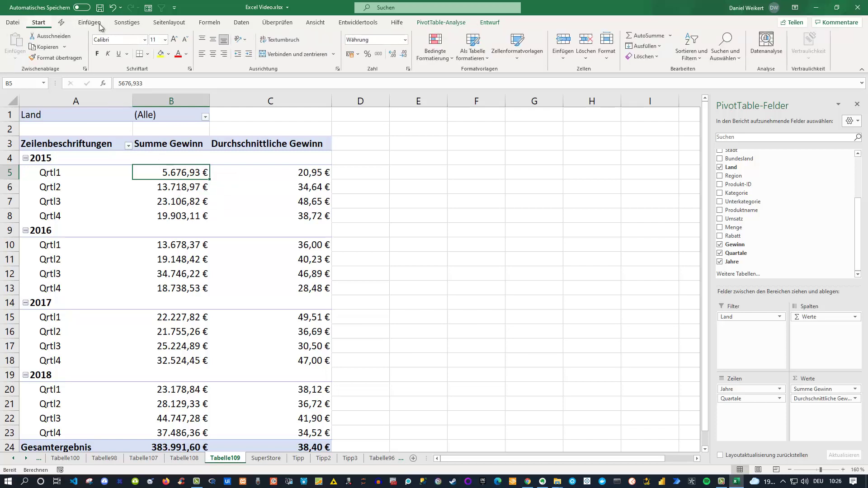
left_click(442, 61)
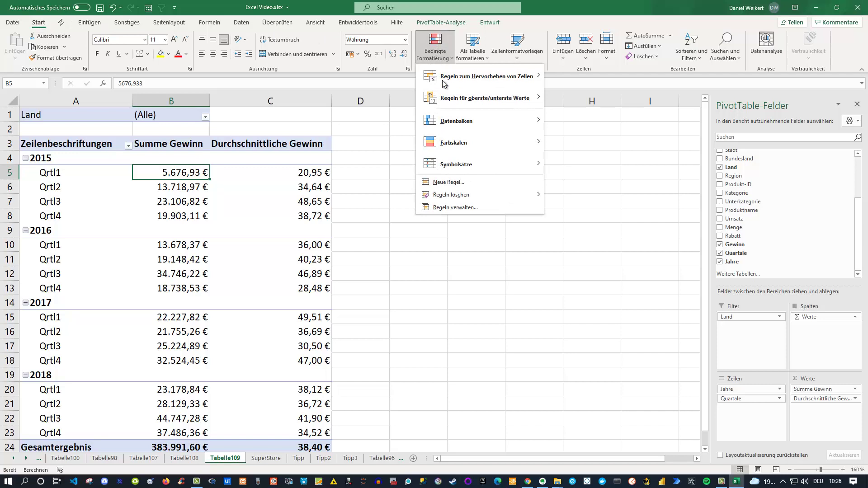
mouse_move(483, 98)
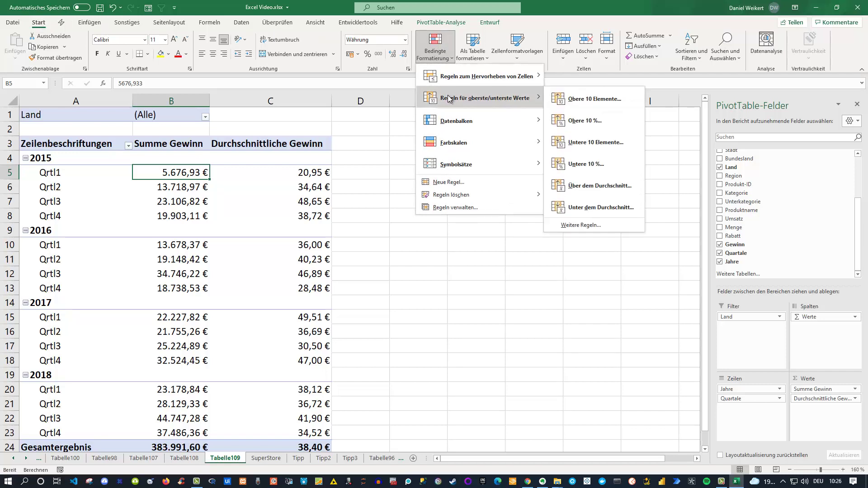
Add a top-1 rule with green fill to B5, highlighting 2015 Qrtl1's 5.676,93 €.
left_click(583, 101)
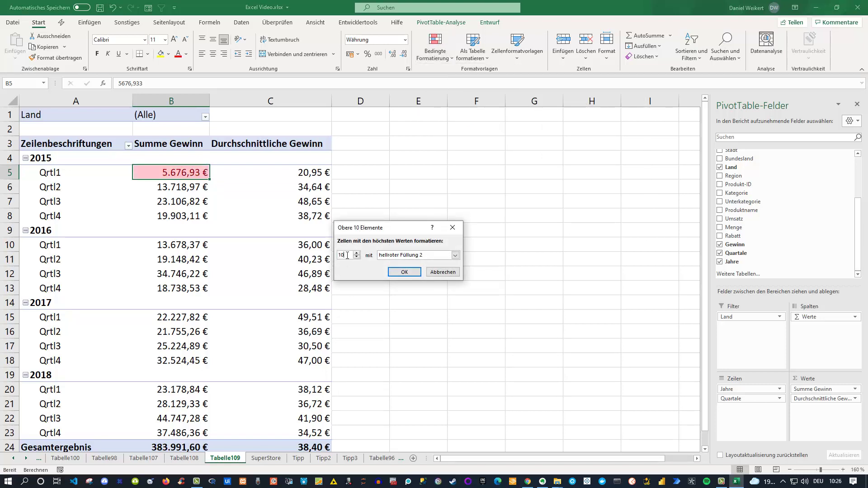
left_click_drag(347, 255, 332, 258)
type("1")
left_click(456, 256)
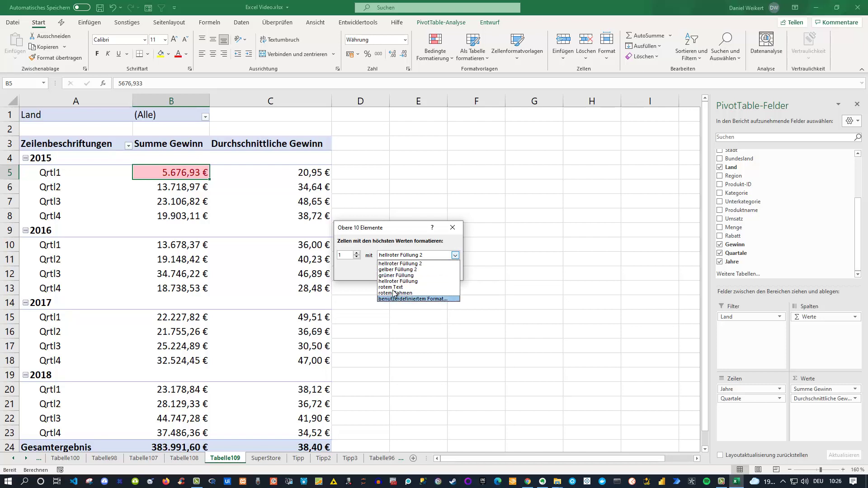
left_click(398, 276)
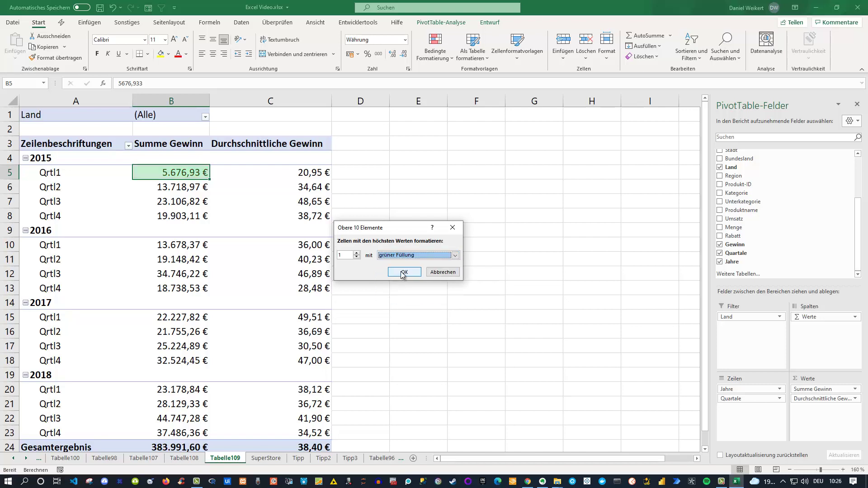
left_click(405, 273)
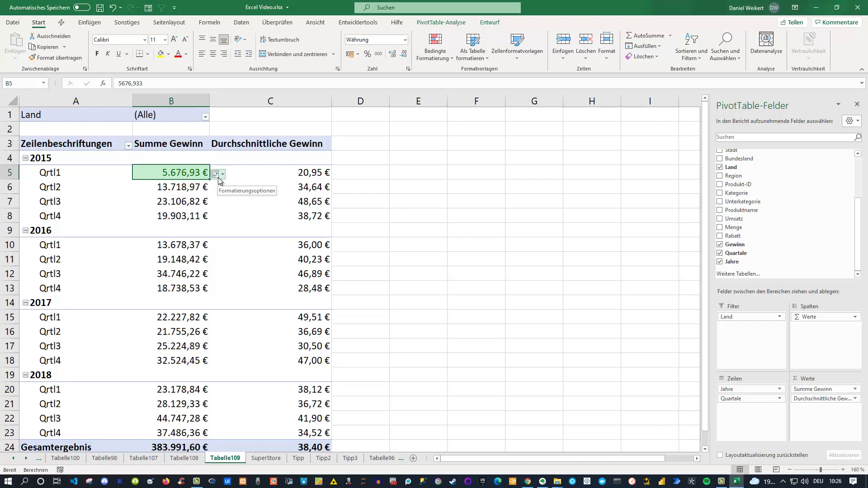
Apply the top-1 green rule to all quarter Summe Gewinn values, so 2018 Qrtl3's 44.747,28 € is green.
mouse_move(215, 174)
left_click(223, 175)
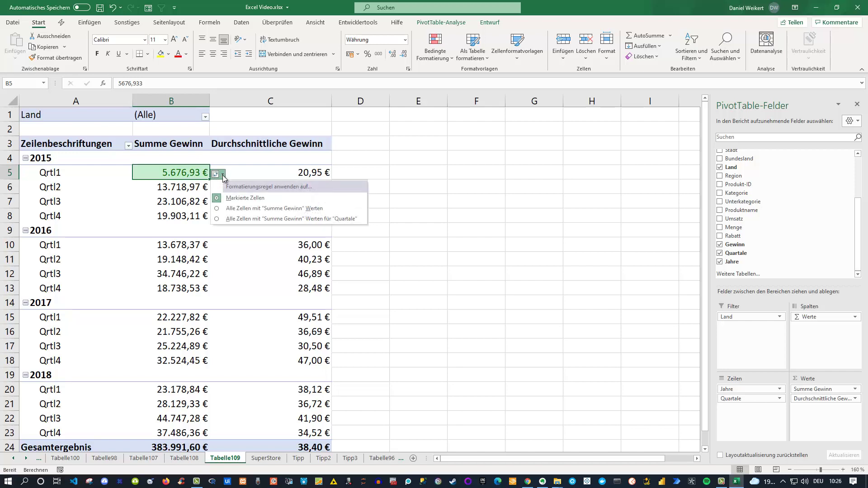
left_click(253, 213)
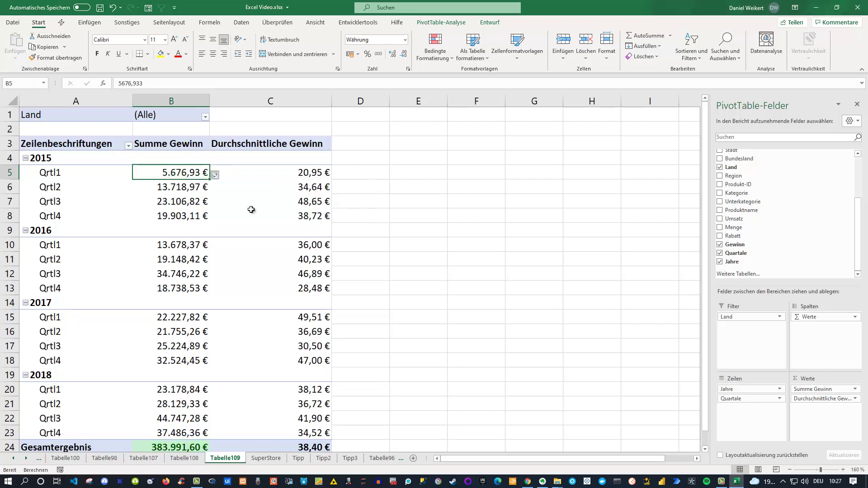
scroll(176, 309, "down", 2)
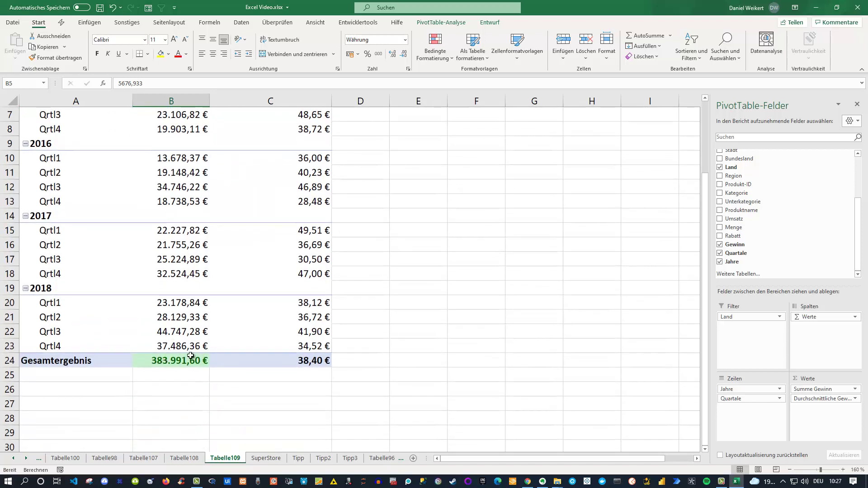
scroll(193, 351, "up", 2)
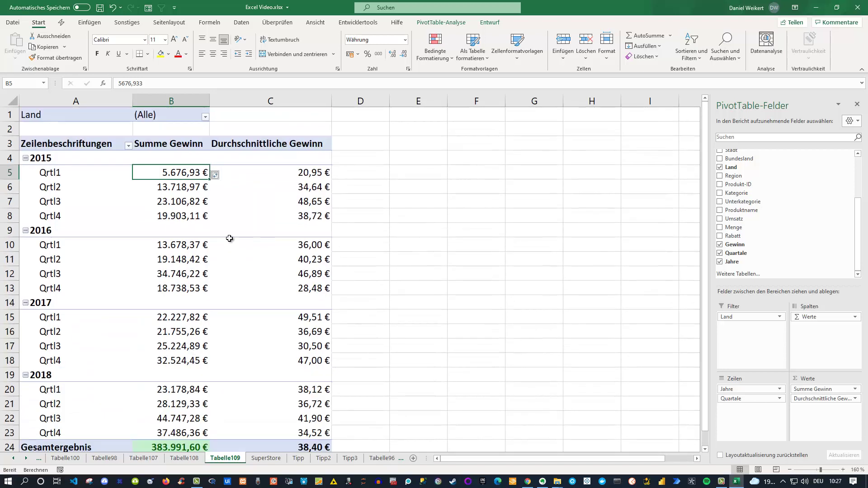
left_click(222, 176)
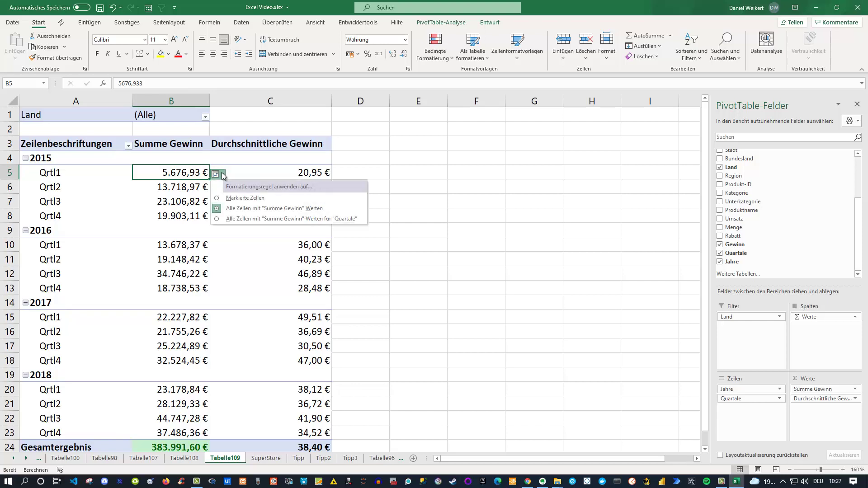
left_click(263, 219)
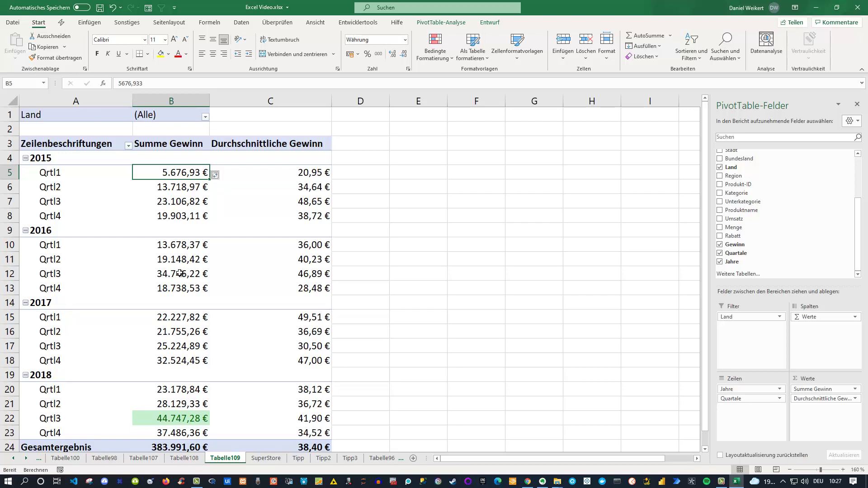
scroll(195, 372, "down", 1)
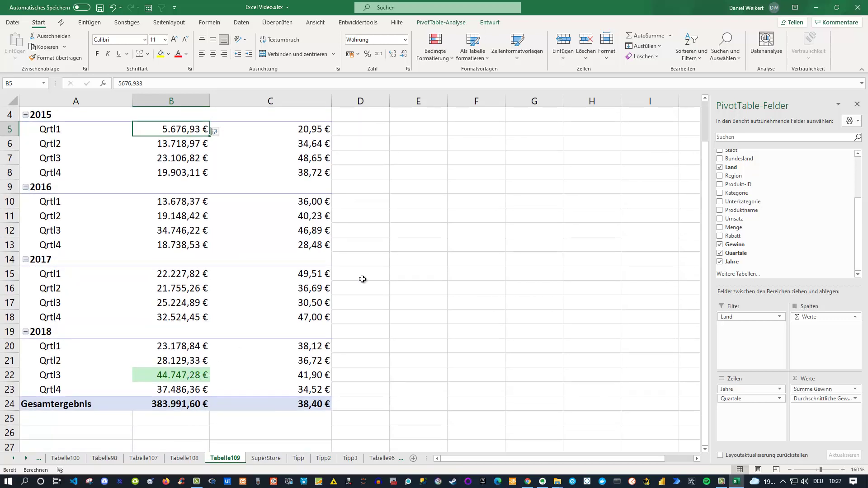
mouse_move(273, 346)
mouse_move(272, 297)
mouse_move(298, 302)
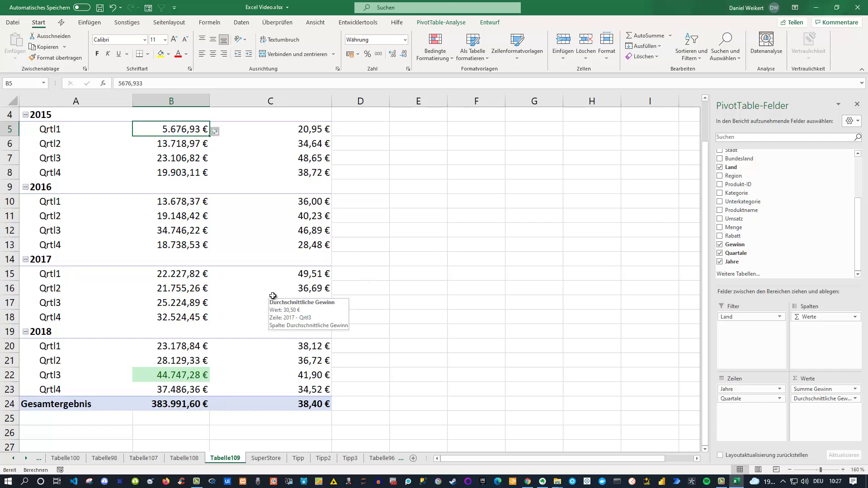
scroll(273, 296, "up", 1)
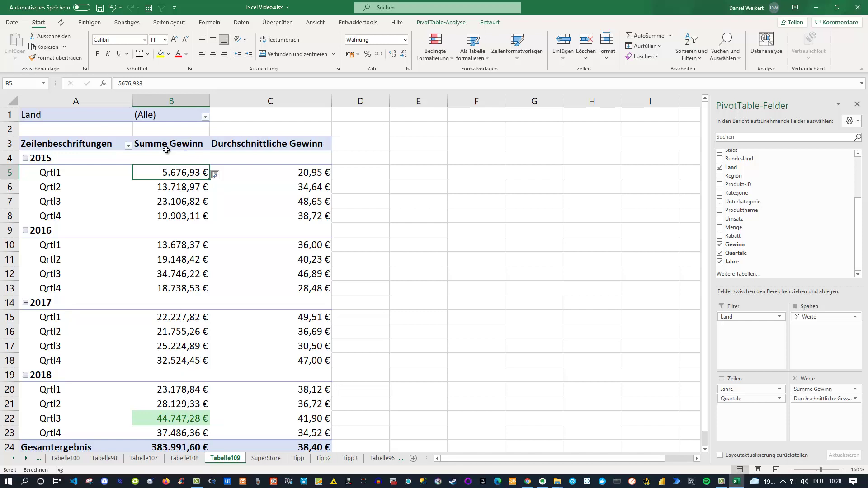
Undo the all-quarters highlight, then give B5:B8 a top-1 green rule, highlighting 2015 Qrtl3's 23.106,82 €.
left_click(113, 8)
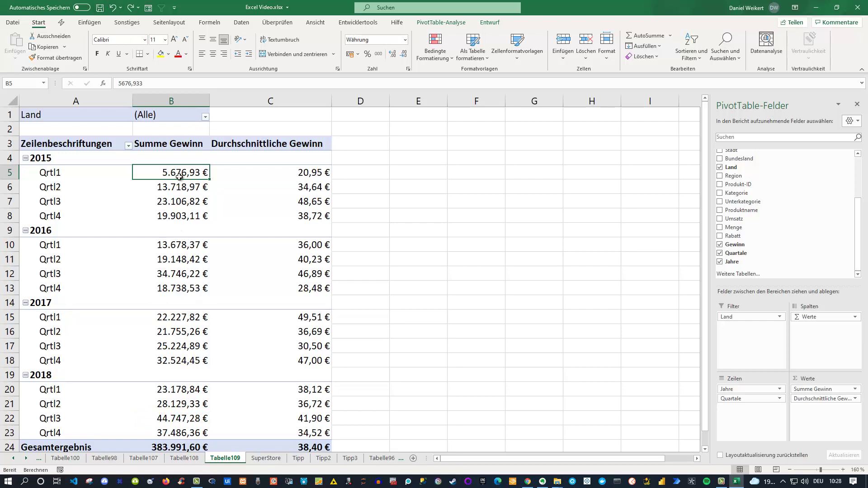
left_click_drag(180, 172, 185, 216)
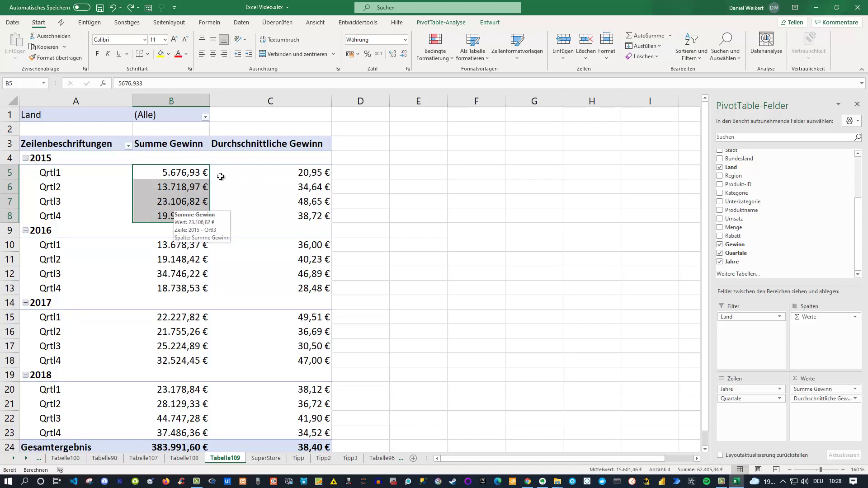
left_click(437, 44)
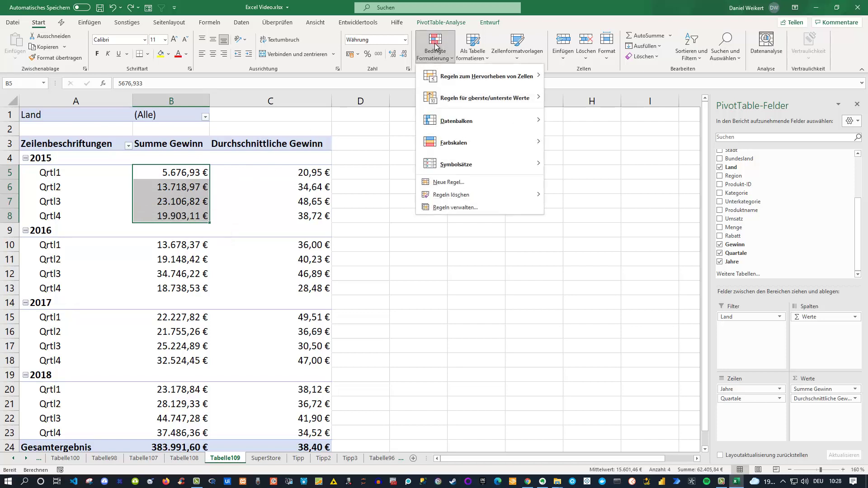
mouse_move(484, 98)
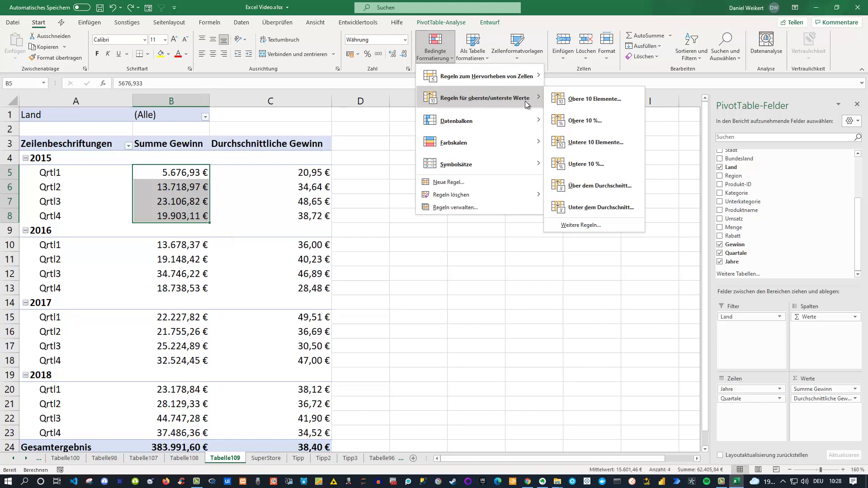
left_click(580, 101)
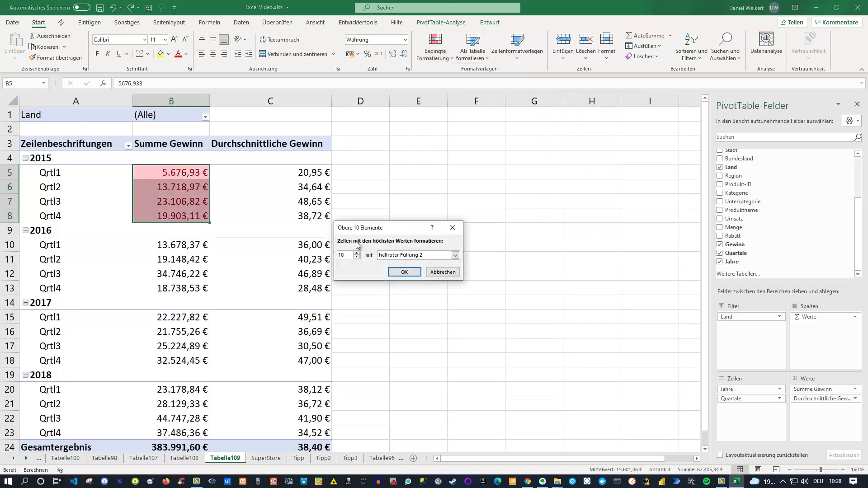
double_click(333, 255)
type("1")
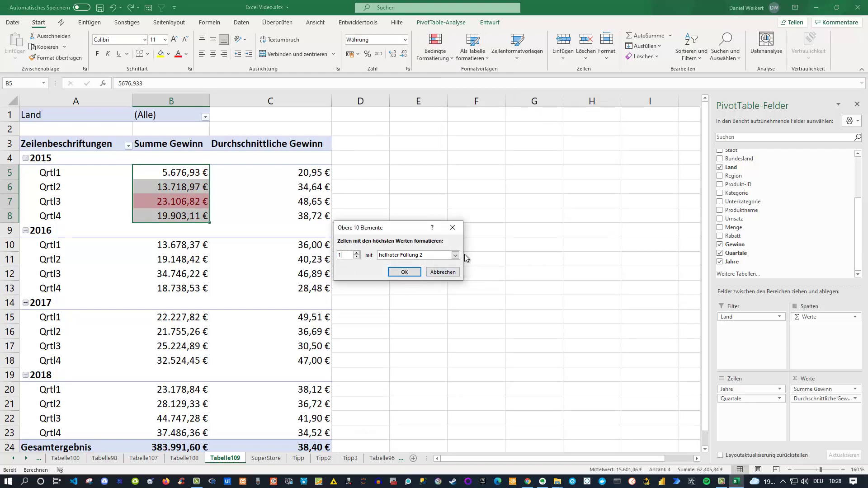
left_click(456, 255)
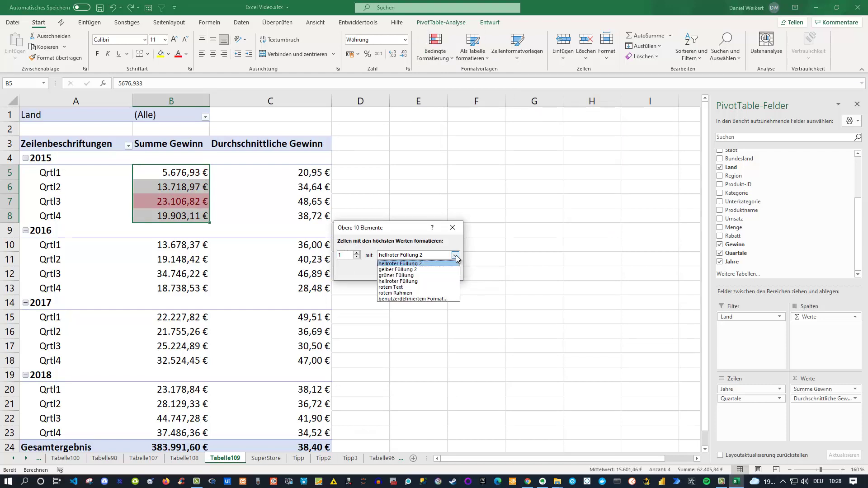
left_click(411, 277)
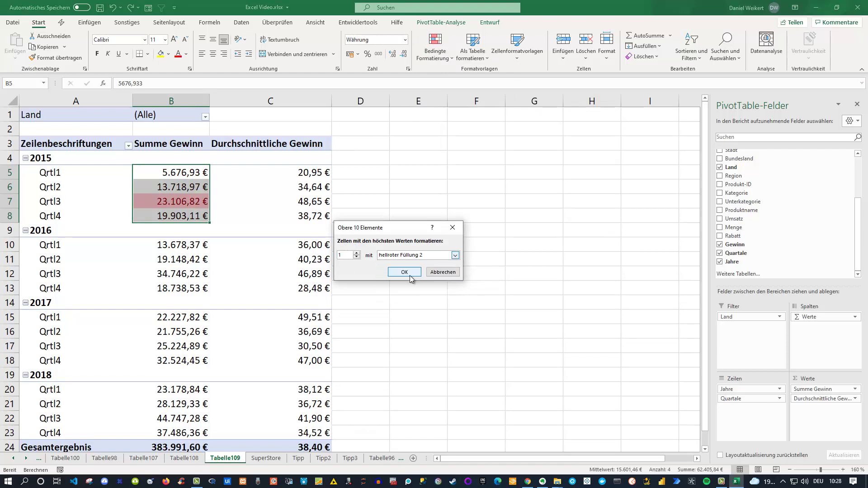
left_click(405, 273)
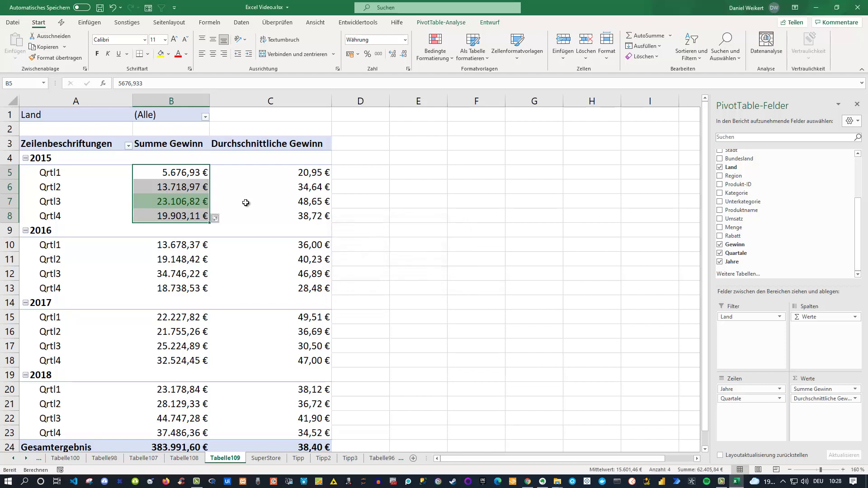
left_click(413, 190)
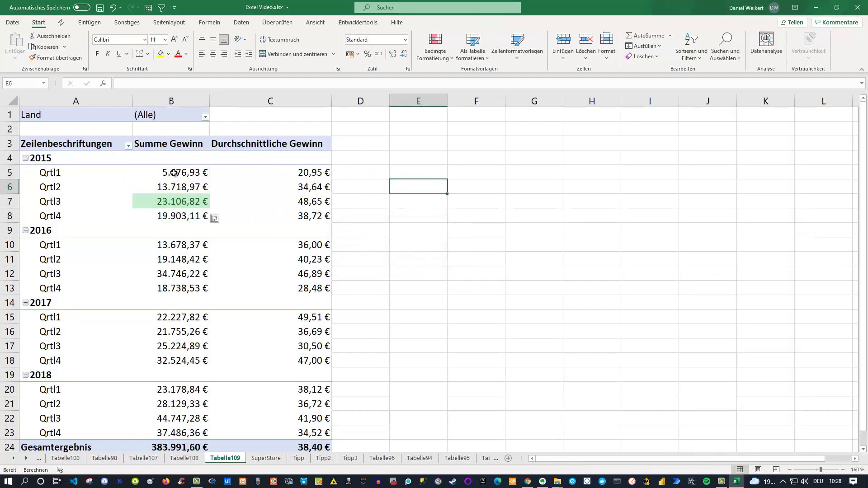
mouse_move(174, 179)
left_mouse_down()
mouse_move(168, 217)
mouse_move(172, 187)
left_mouse_up()
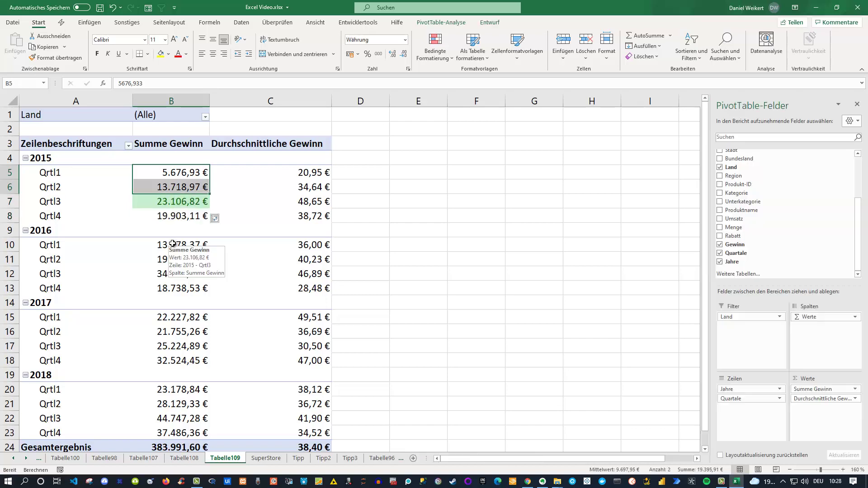
left_click_drag(173, 242, 166, 285)
left_click_drag(185, 320, 182, 361)
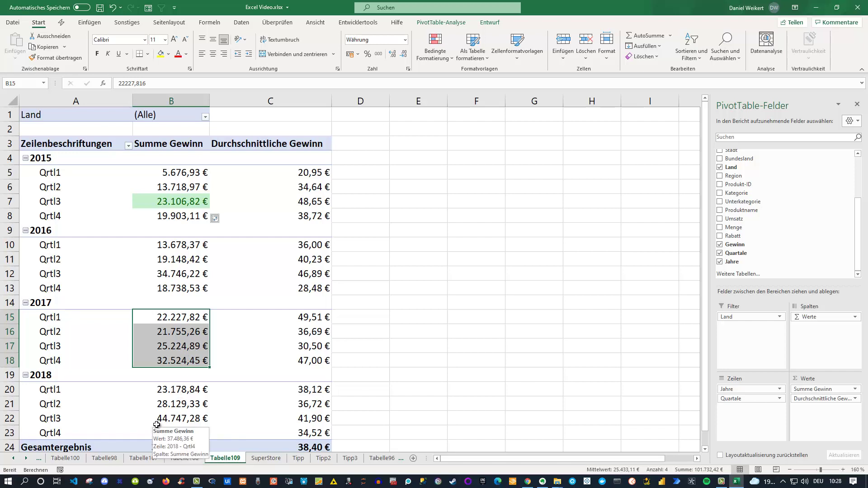
left_click(197, 199)
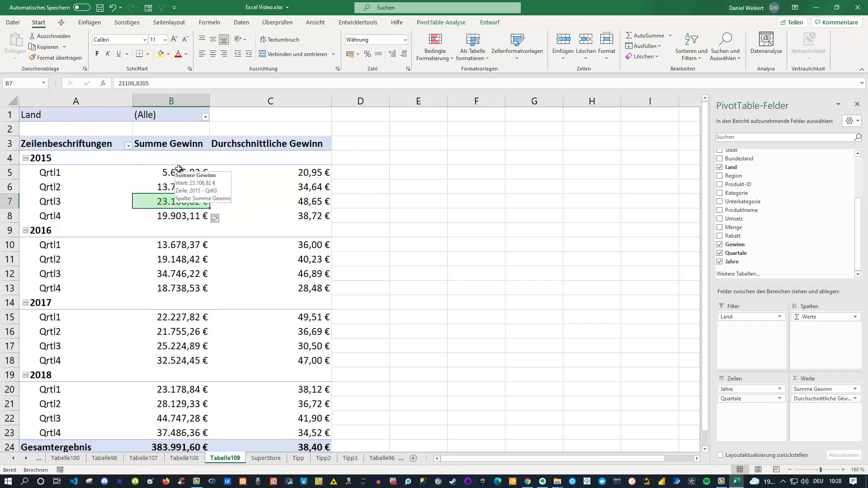
left_click_drag(176, 174, 178, 215)
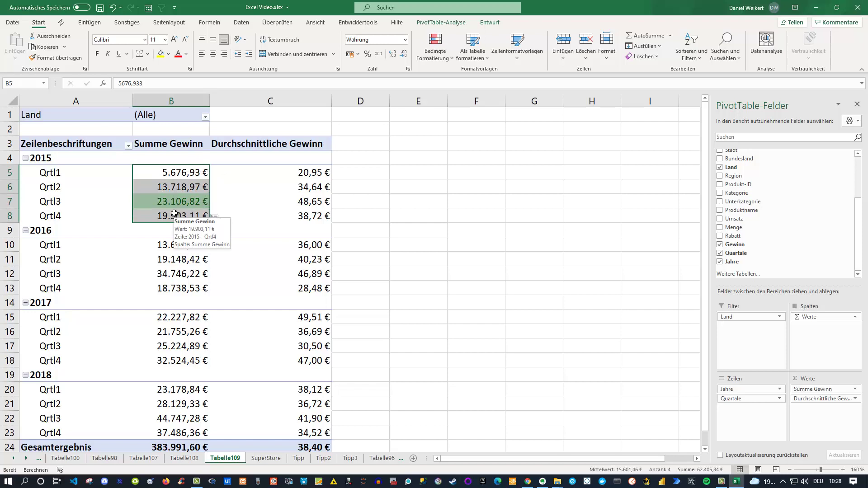
Copy the 2015 green highlight onto the 2016, 2017 and 2018 Summe Gewinn quarter ranges.
left_click(61, 59)
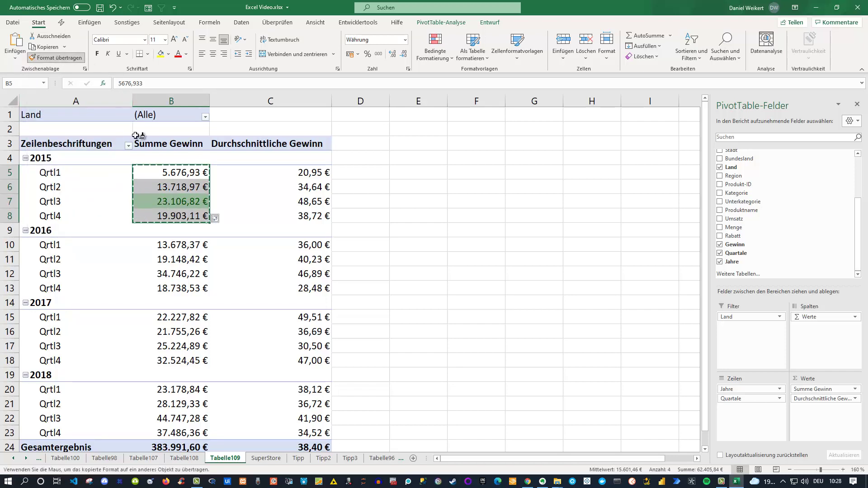
left_click_drag(182, 244, 183, 288)
left_click_drag(193, 320, 185, 359)
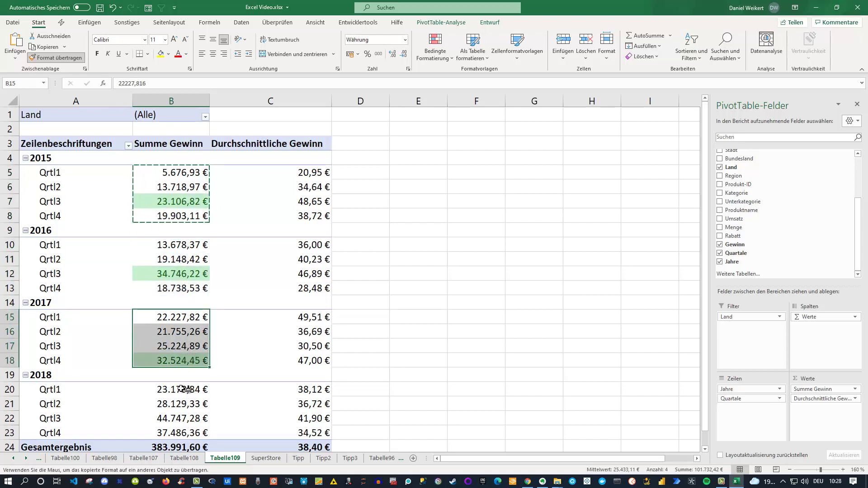
left_click_drag(182, 392, 188, 433)
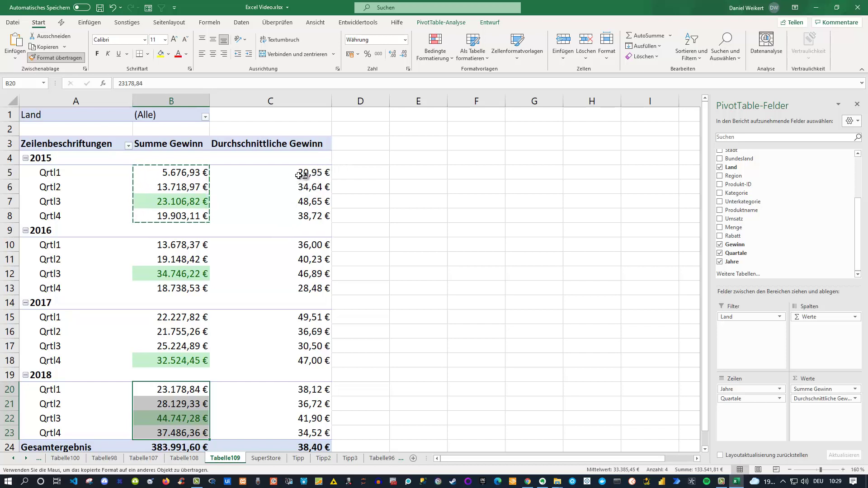
Paint the same highlight onto the Durchschnittliche Gewinn quarter ranges for 2015 through 2018.
left_click_drag(309, 172, 310, 216)
left_click_drag(307, 245, 312, 288)
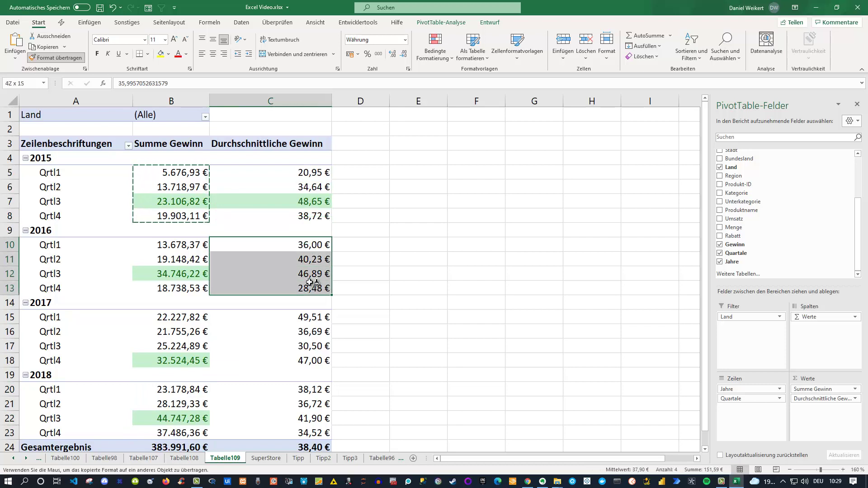
left_click_drag(312, 320, 318, 354)
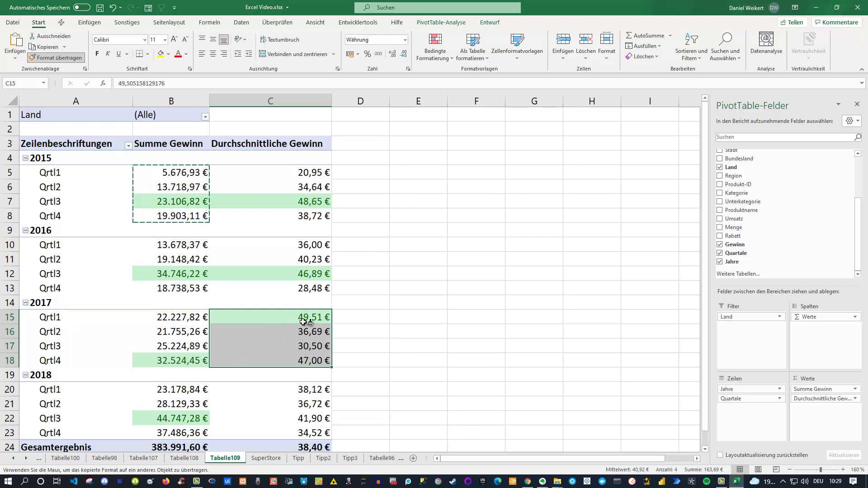
left_click_drag(296, 389, 303, 428)
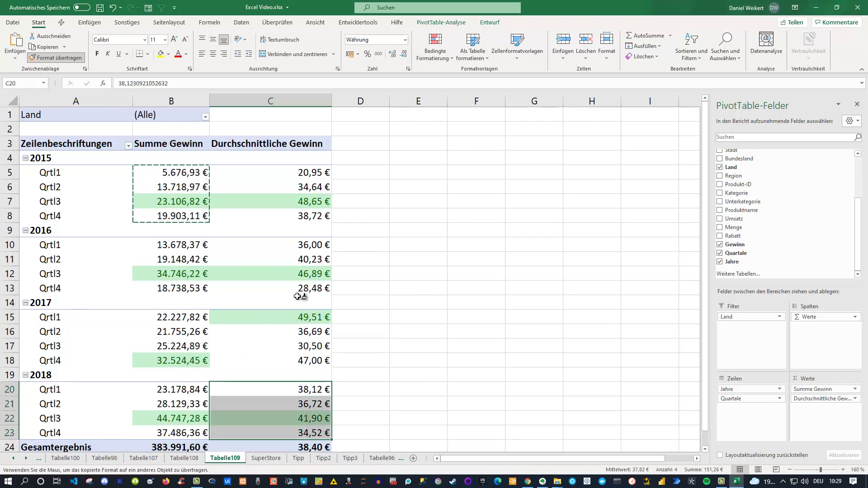
key("Escape")
left_click(393, 287)
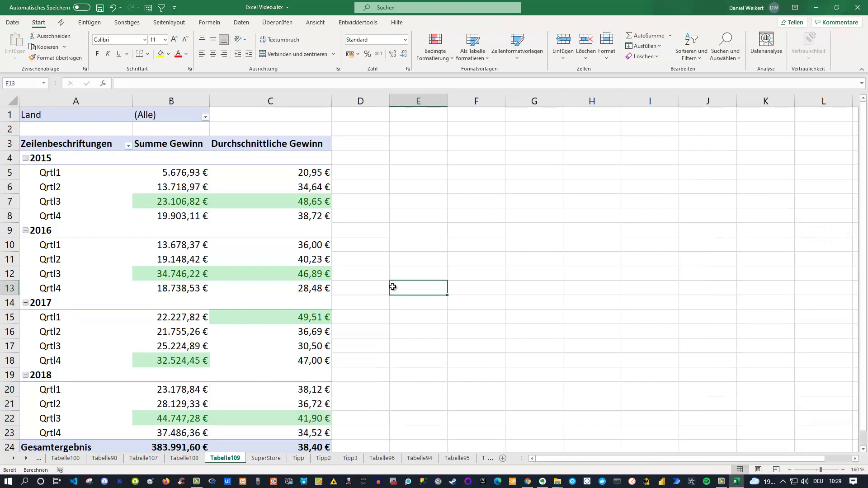